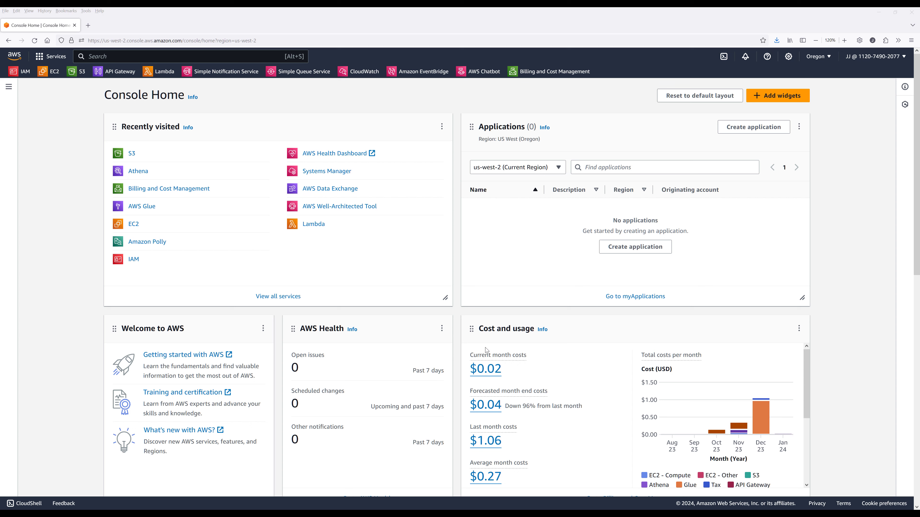
Step: Find the Athena service in the AWS console and open its workgroups list
click(235, 58)
text(Athena)
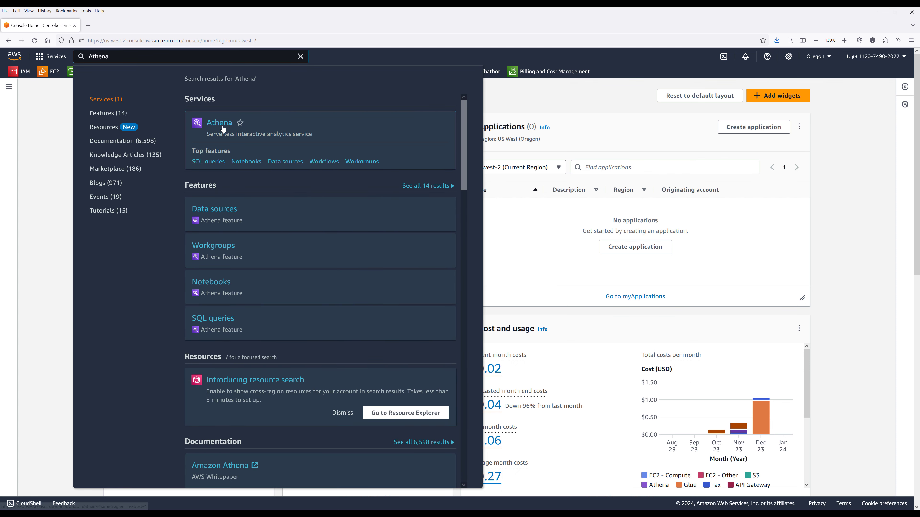
click(229, 128)
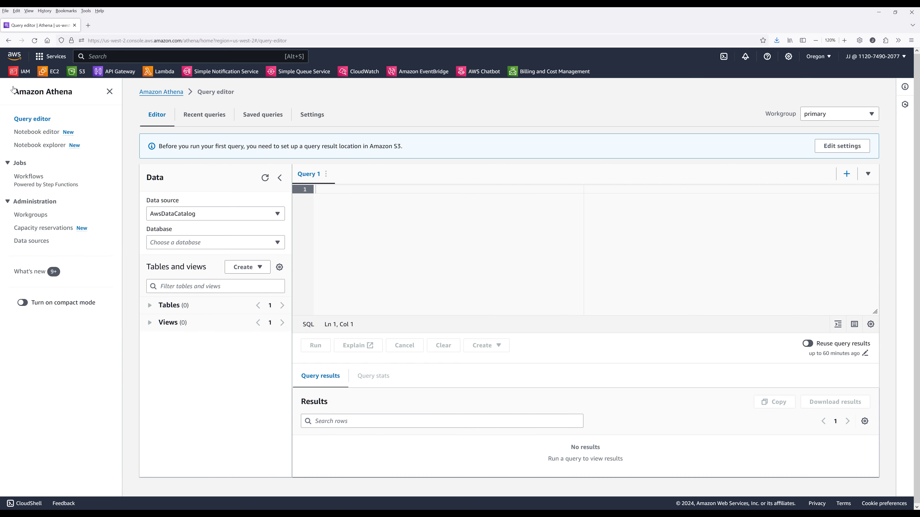
click(9, 87)
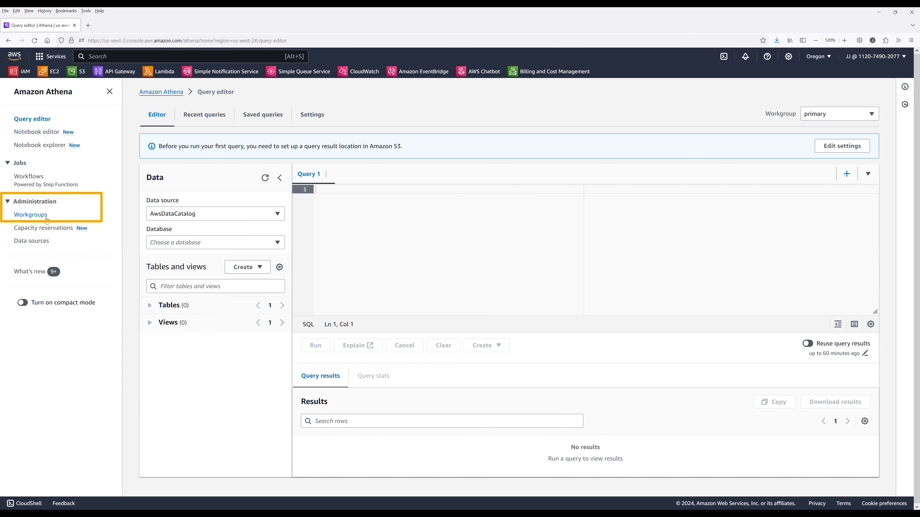
click(31, 215)
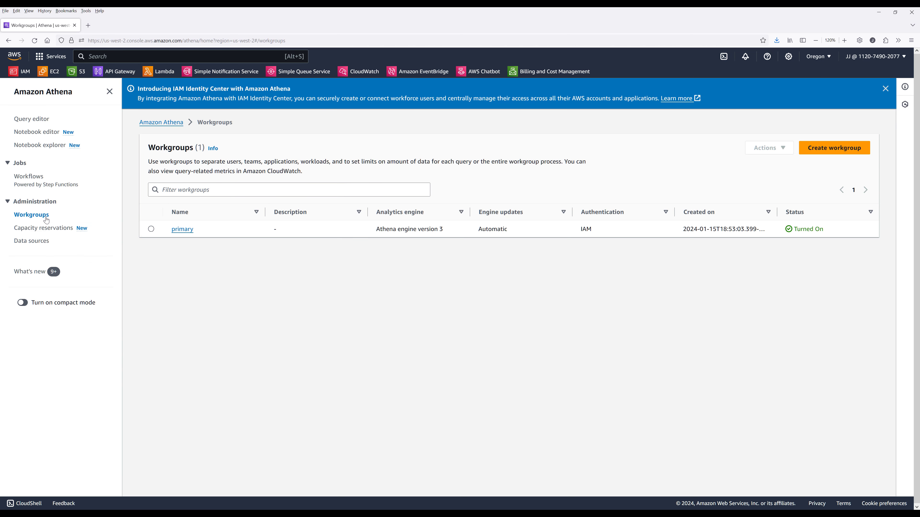
Step: Create an Athena workgroup named Athena-Tutorial, keeping the Athena SQL engine, automatic upgrades and IAM authentication
click(856, 152)
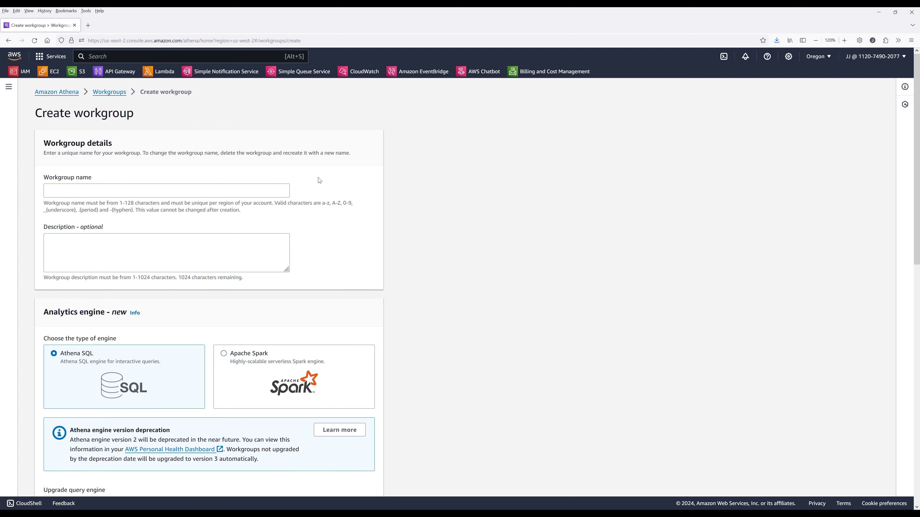
click(240, 189)
text(Ath)
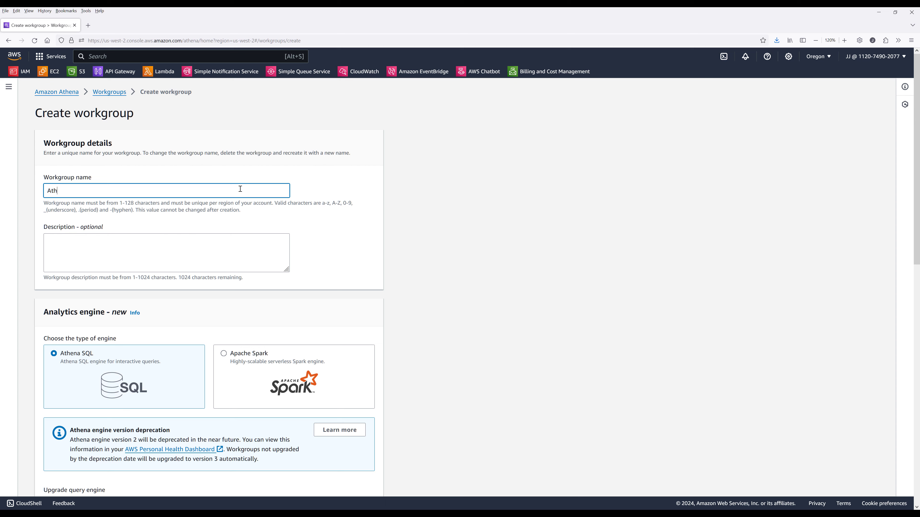
text(ena-Tutorial)
click(278, 312)
scroll(277, 315, down, 2)
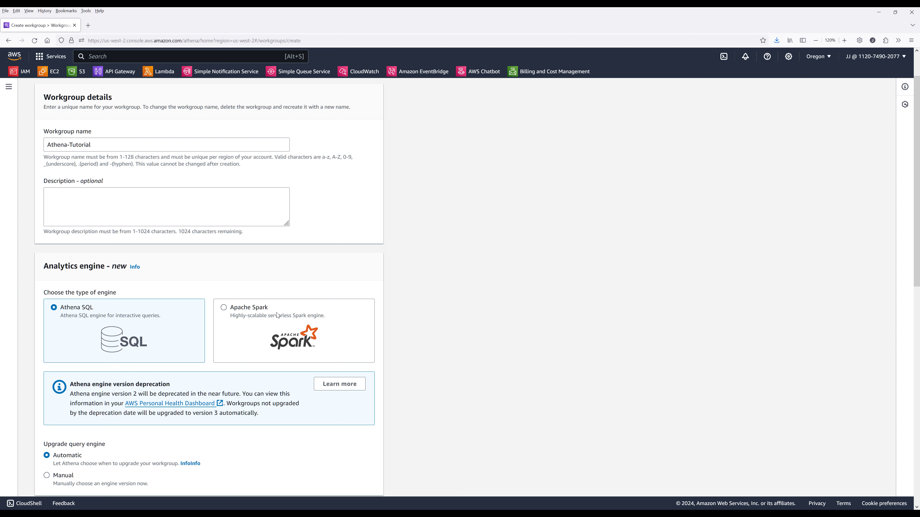
scroll(277, 316, down, 5)
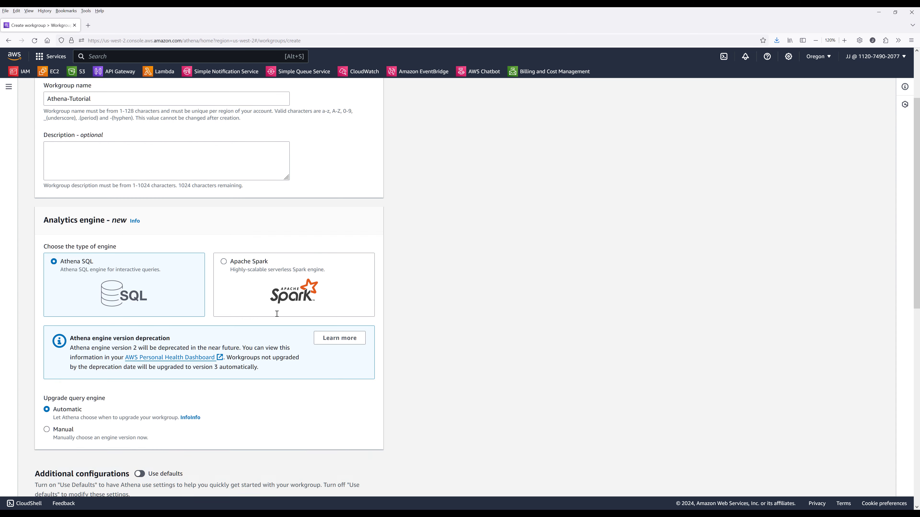
scroll(319, 334, down, 5)
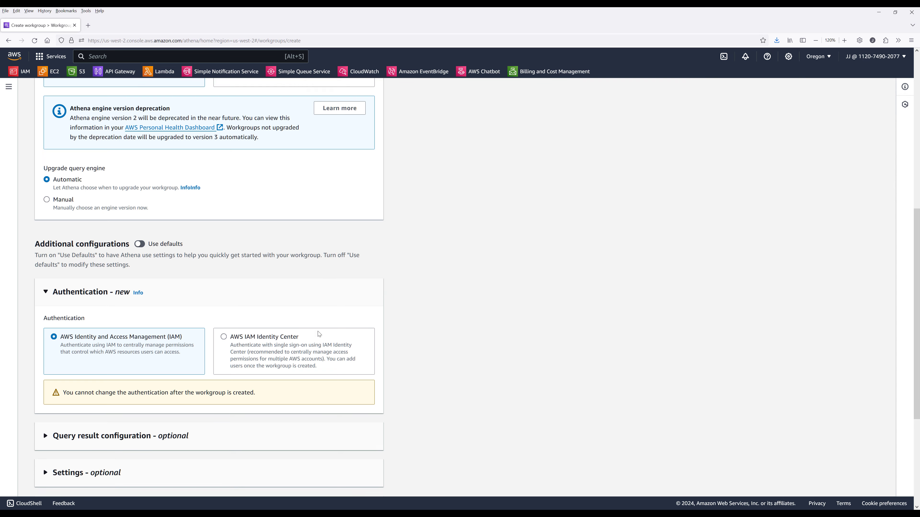
click(381, 487)
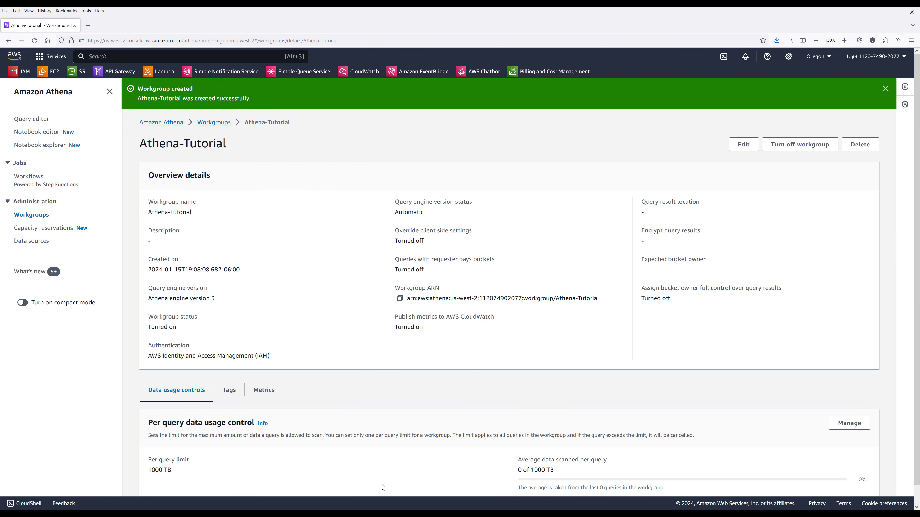
Step: Return to the query editor and switch its workgroup to Athena-Tutorial
click(42, 122)
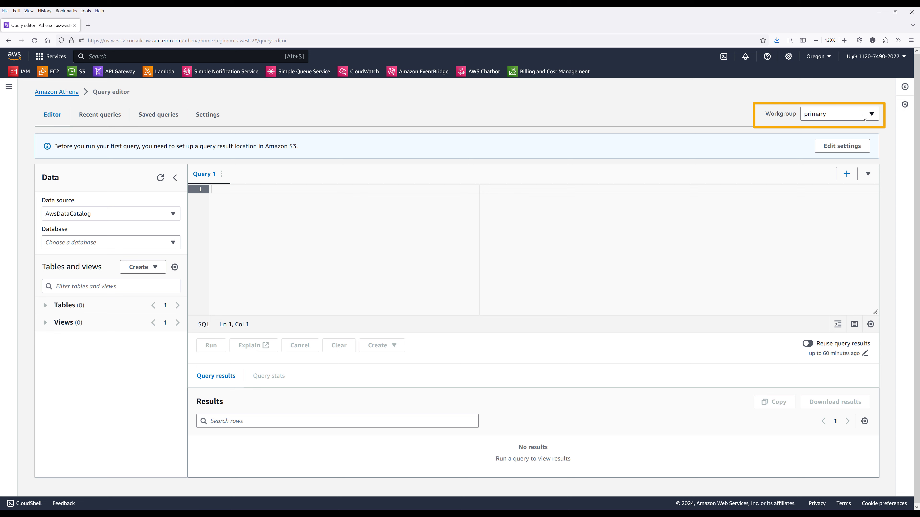
click(870, 116)
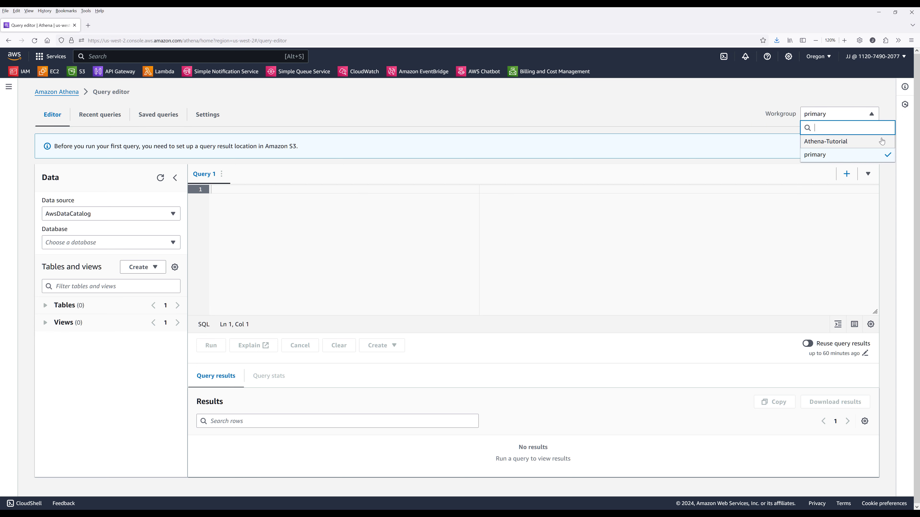
click(881, 141)
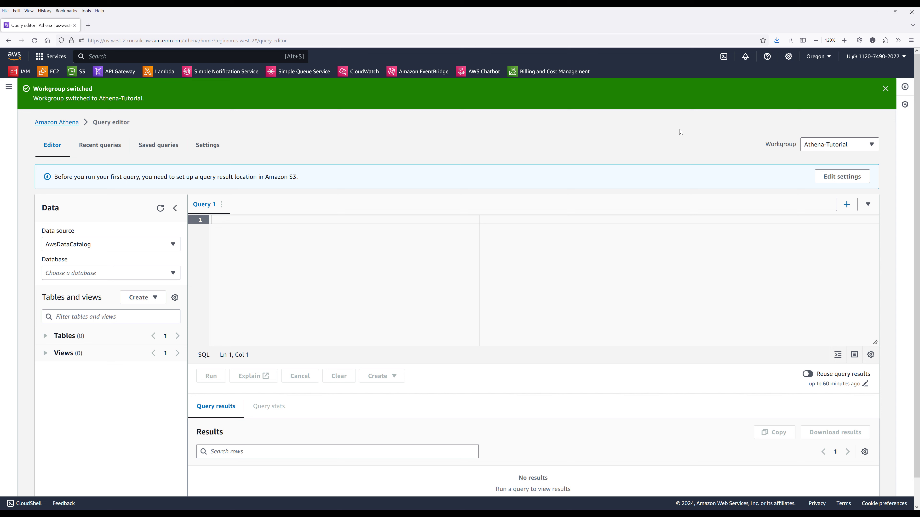
Step: Duplicate the query editor's browser tab and open the S3 service in the copy
right_click(53, 28)
key(d)
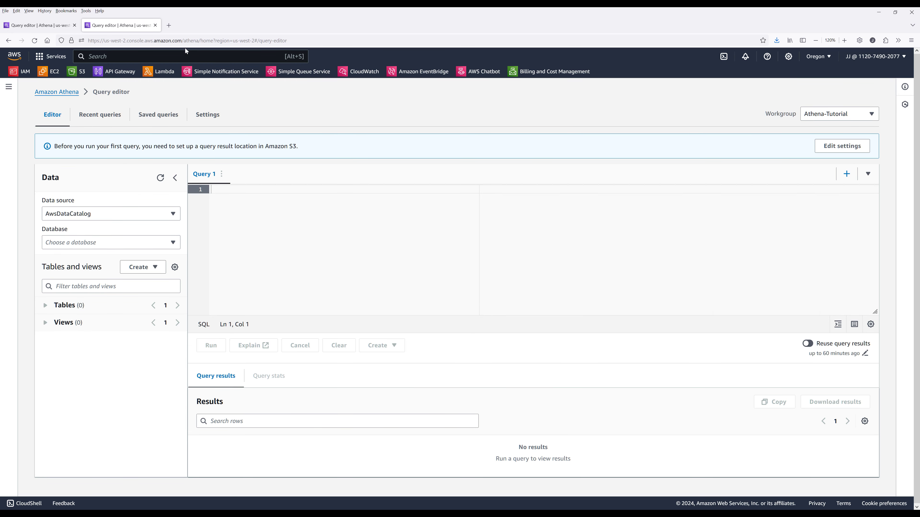
click(198, 55)
text(S3)
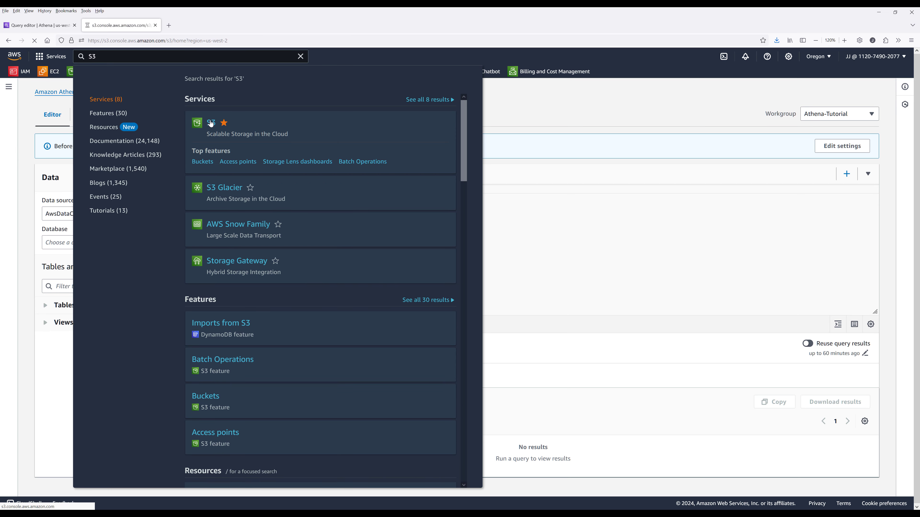
click(211, 124)
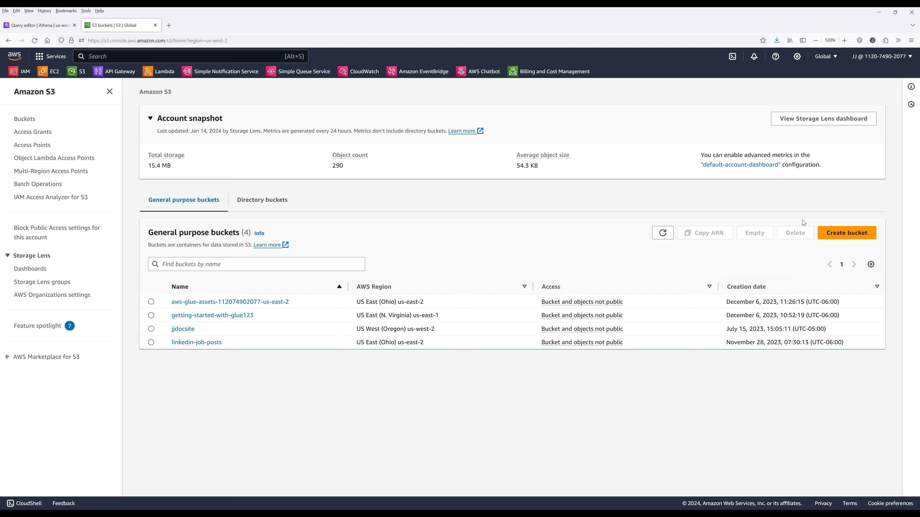
Step: Create a general purpose S3 bucket named tutorial-athena-data-files-0115 with the default settings
click(869, 239)
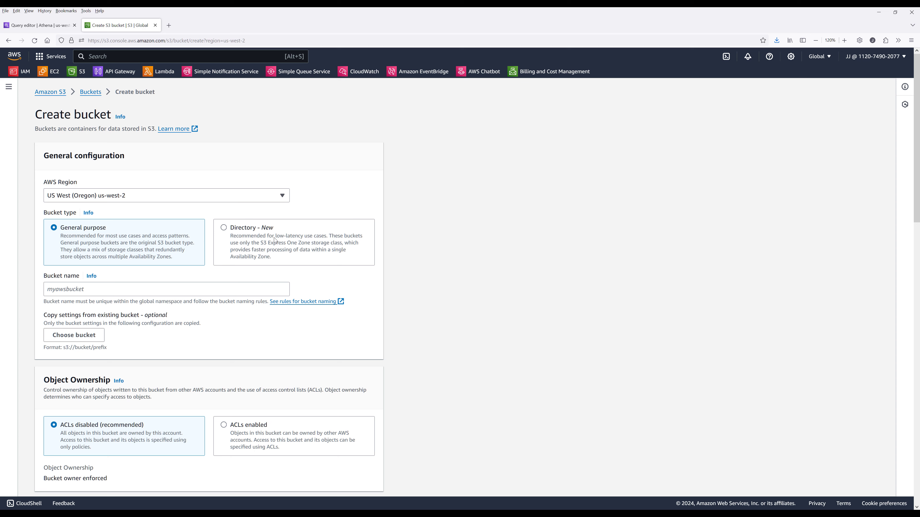
click(272, 286)
text(tutorial-athe)
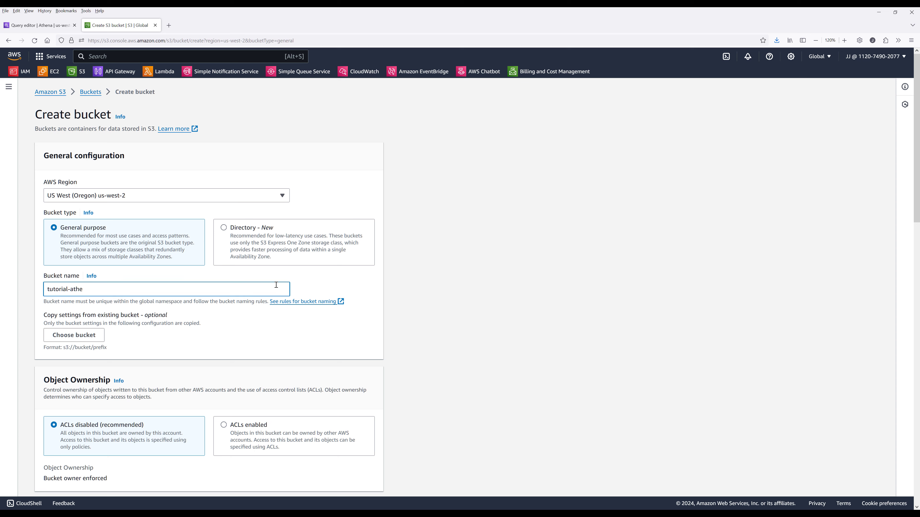
text(na-data-files-0115)
scroll(274, 307, down, 15)
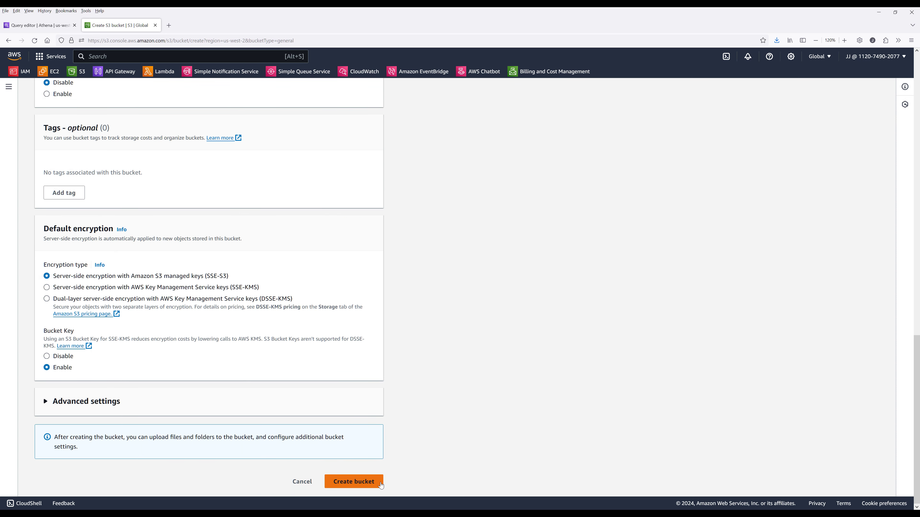
click(377, 482)
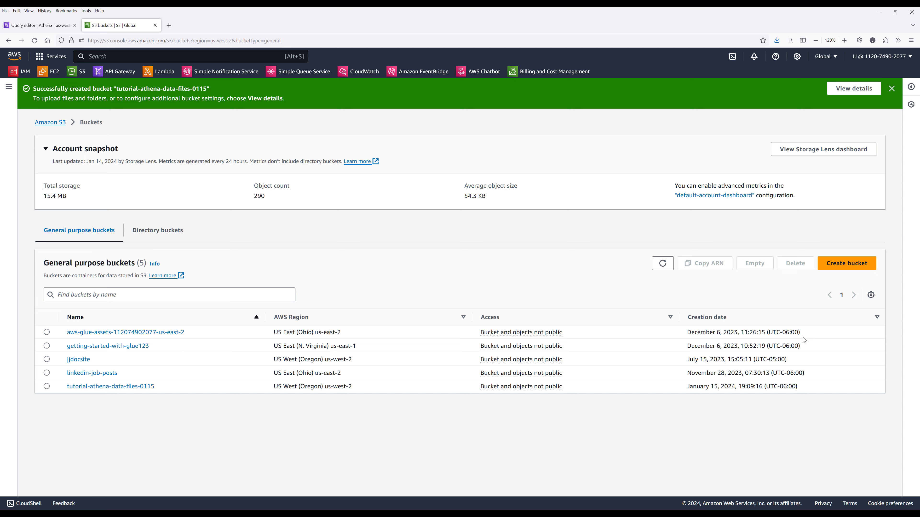
Step: Upload sales_data.csv from the local datasets folder to the tutorial-athena-data-files-0115 bucket and close the upload status
click(137, 386)
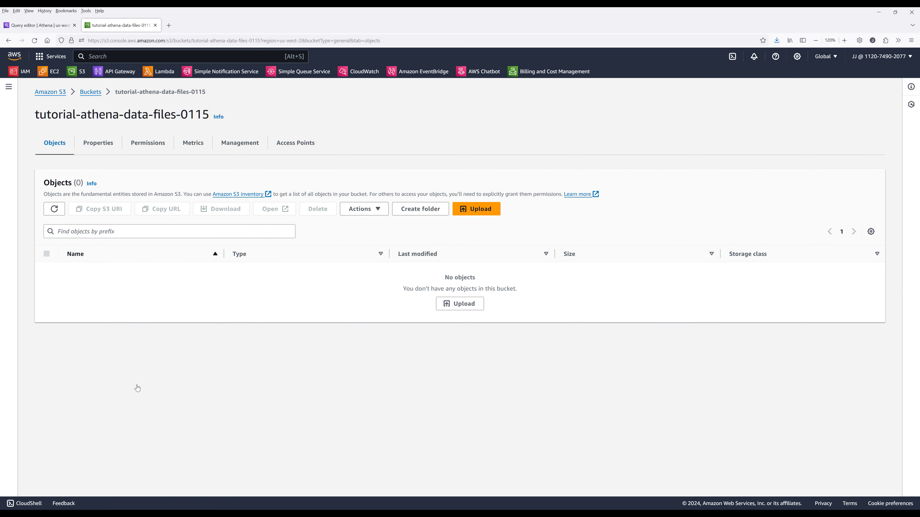
key(alt+Tab)
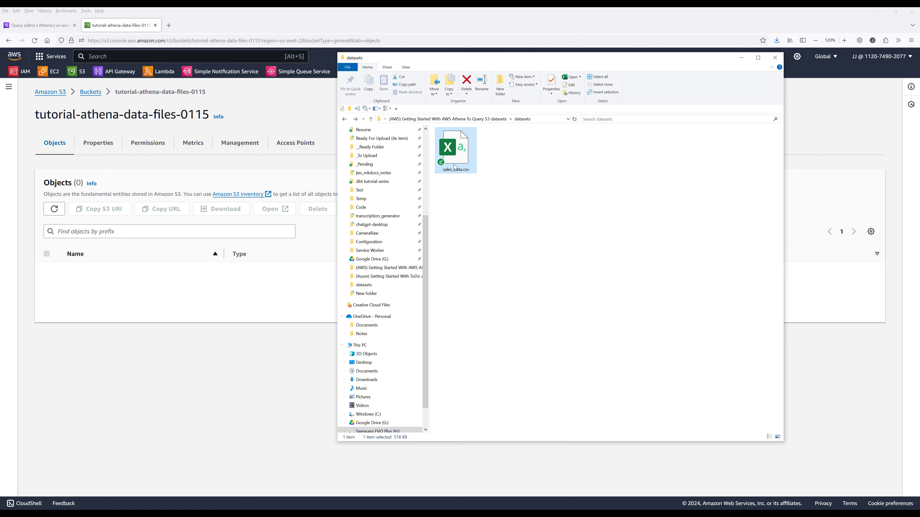
drag(459, 152, 229, 294)
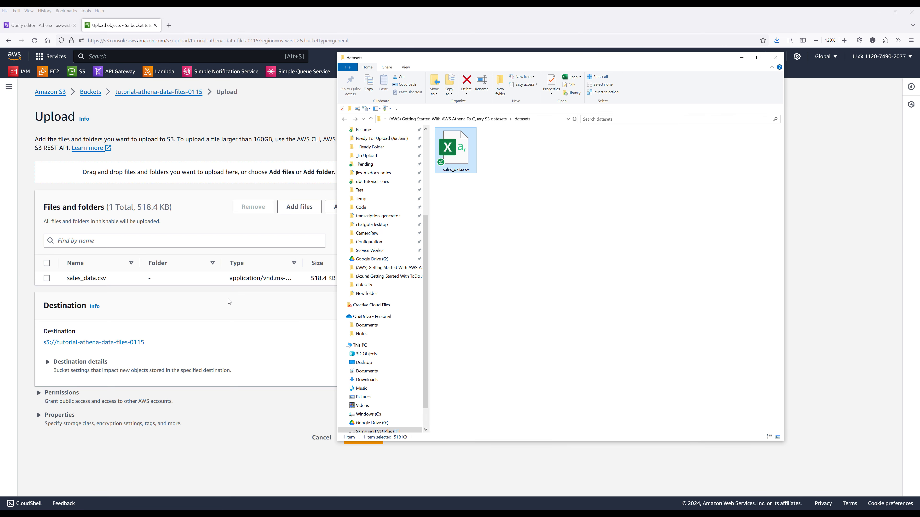
click(229, 301)
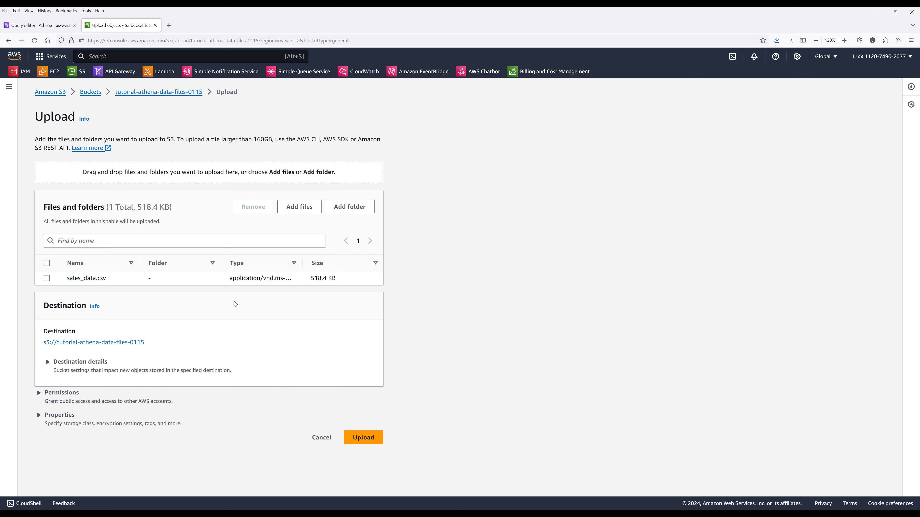
click(363, 437)
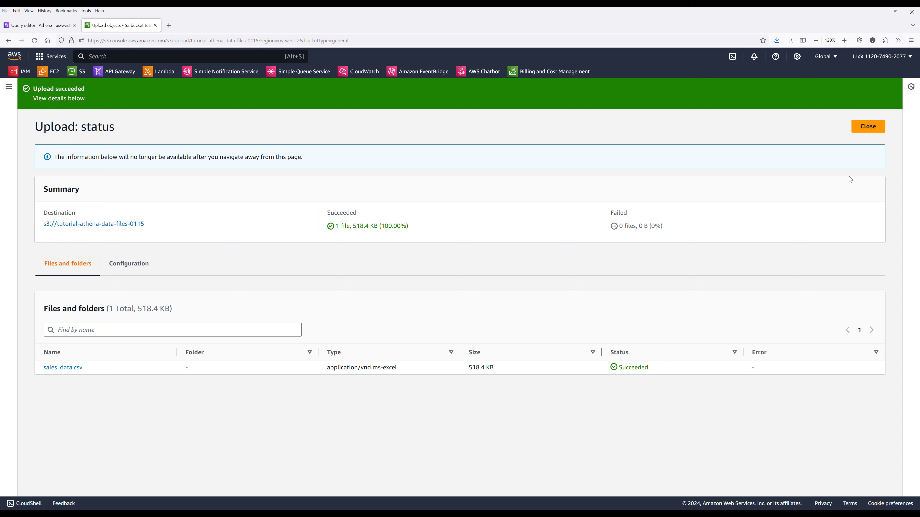
click(872, 130)
Step: Create a second S3 bucket named tutorial-athena-query-outputs-0115 with the default settings
click(91, 93)
click(871, 239)
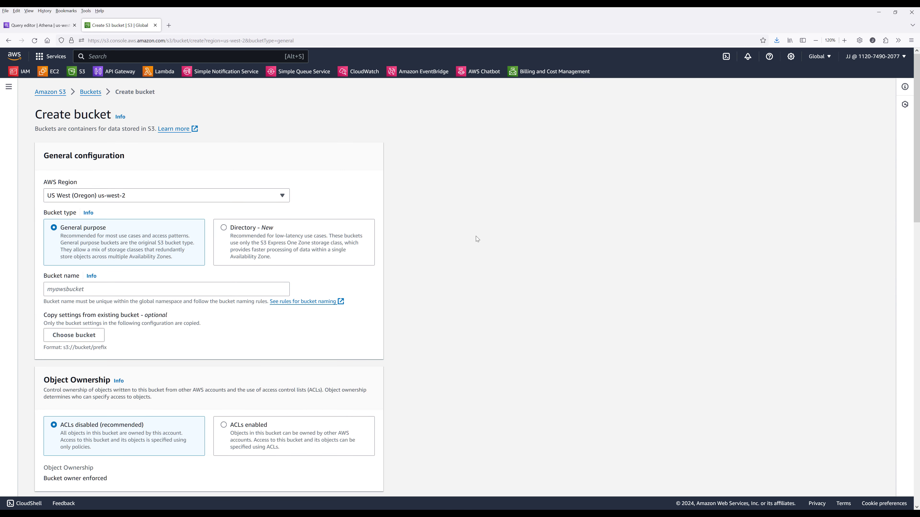
click(247, 290)
text(tut)
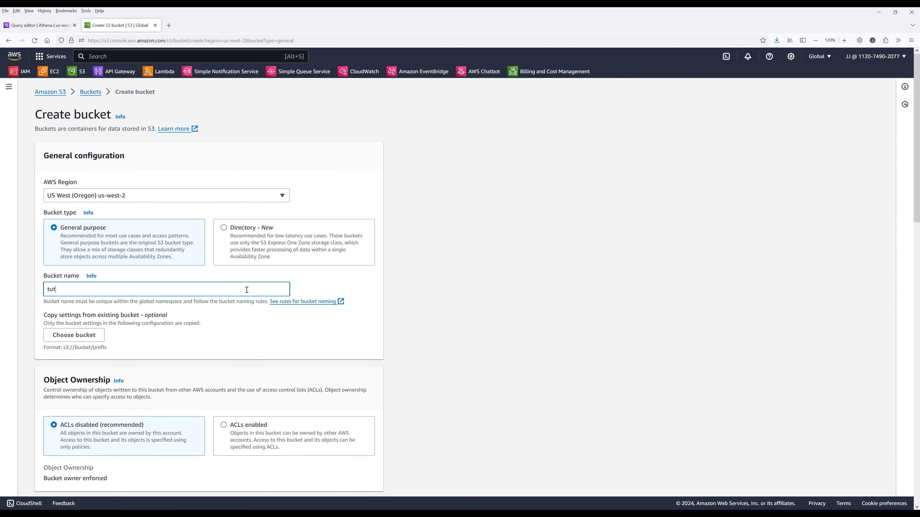
text(orial-athena-query-outputs-0115)
scroll(356, 336, down, 15)
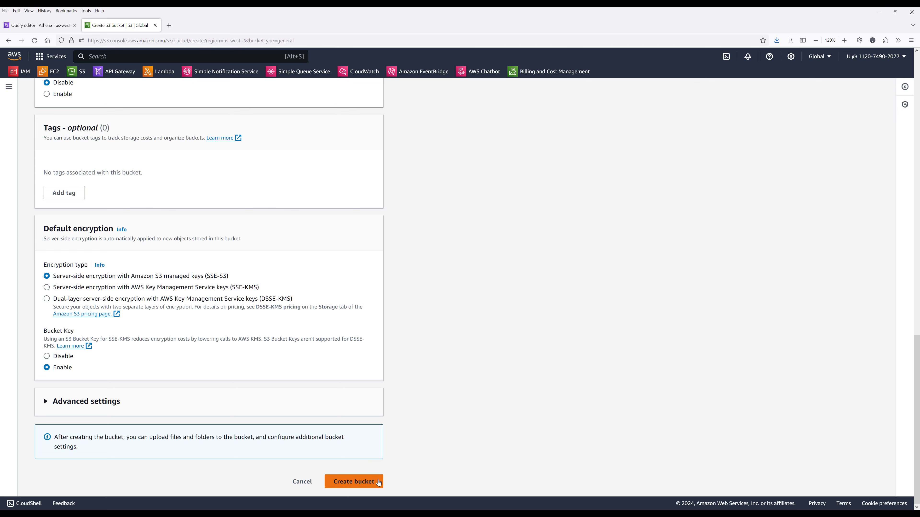
click(378, 483)
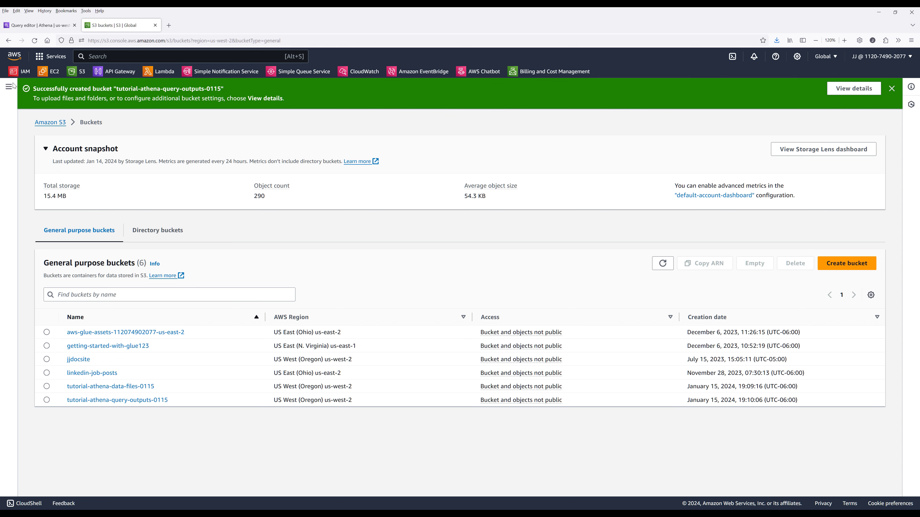
Step: Switch back to Athena and save s3://tutorial-athena-query-outputs-0115 as the query result location in the query editor settings
click(54, 26)
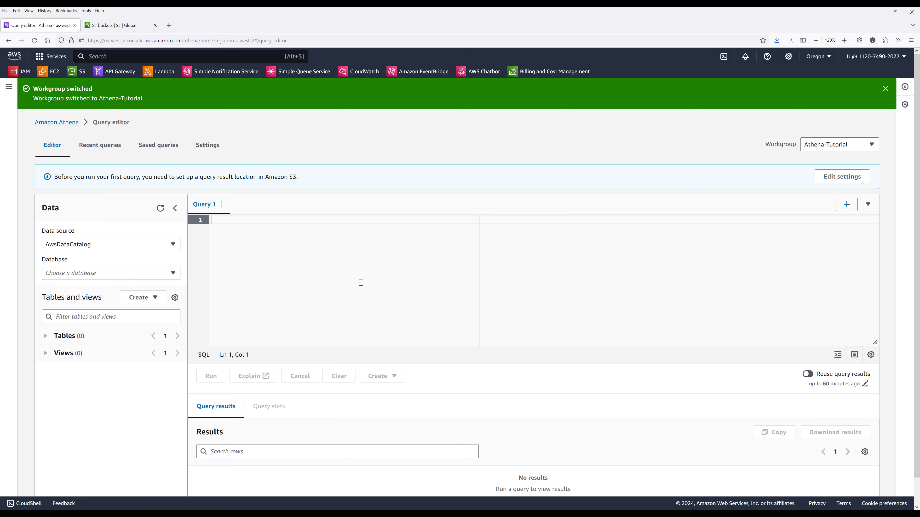
click(215, 148)
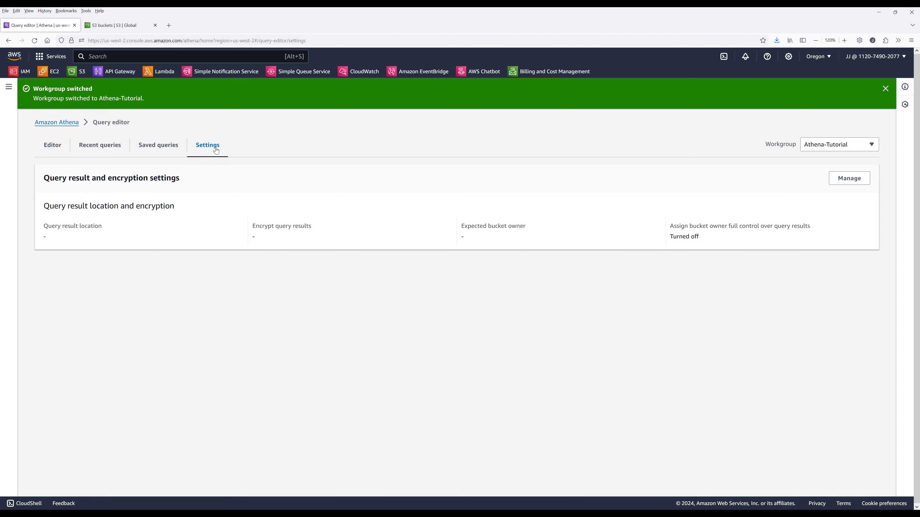
click(849, 178)
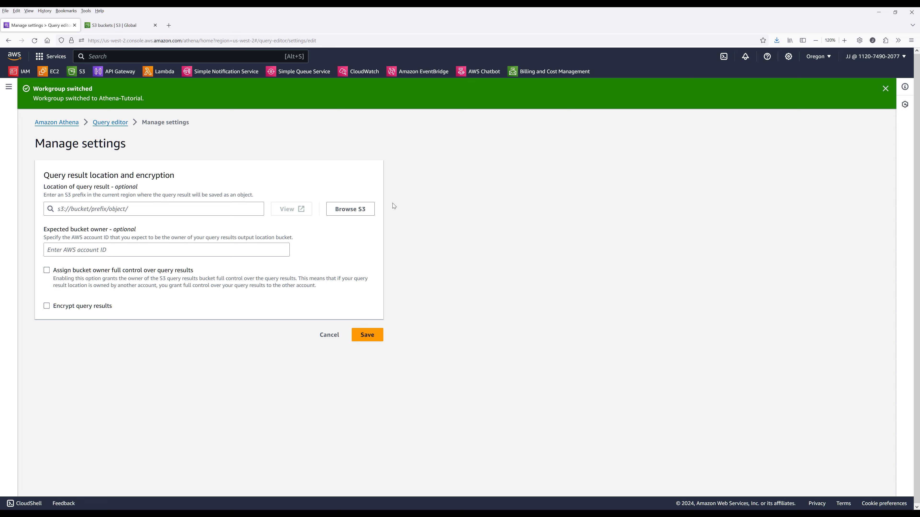
click(350, 209)
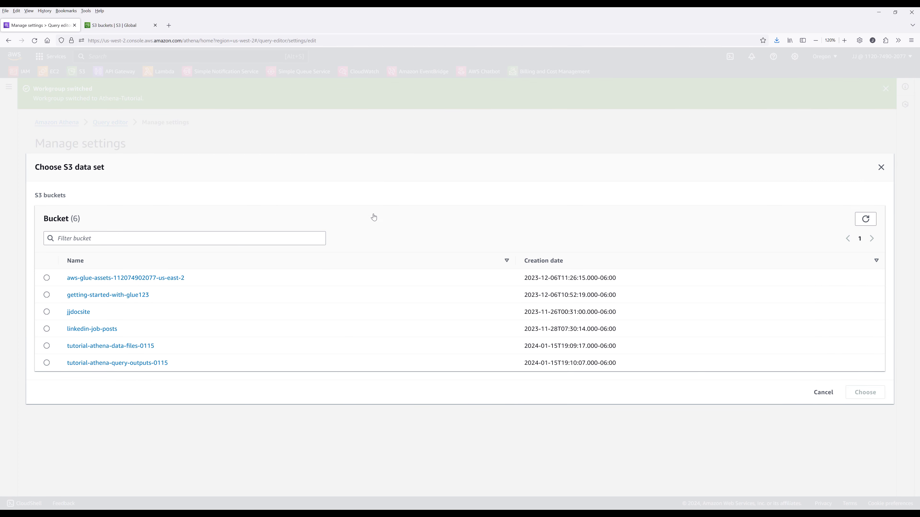
click(47, 363)
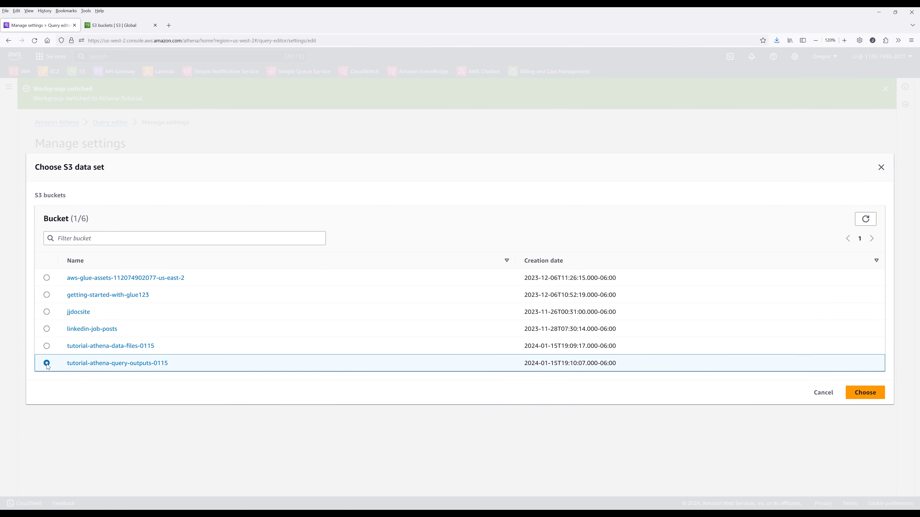
click(873, 392)
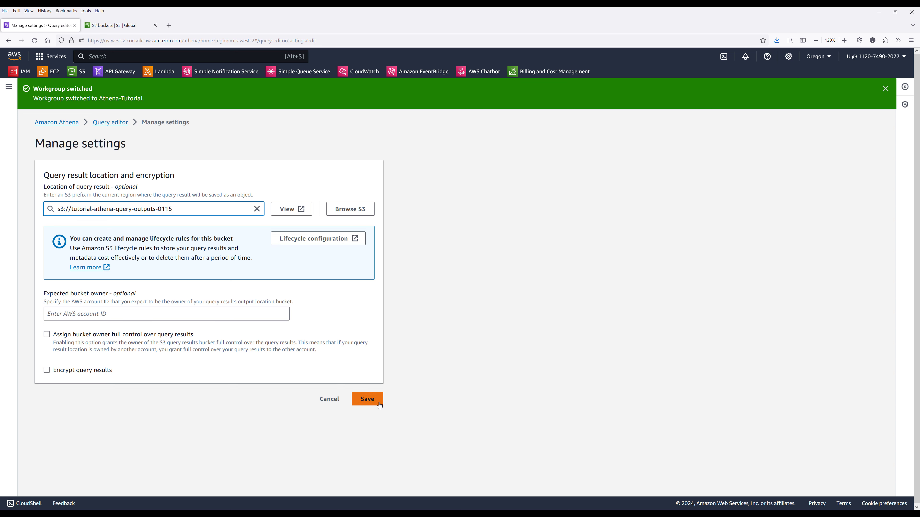
click(380, 405)
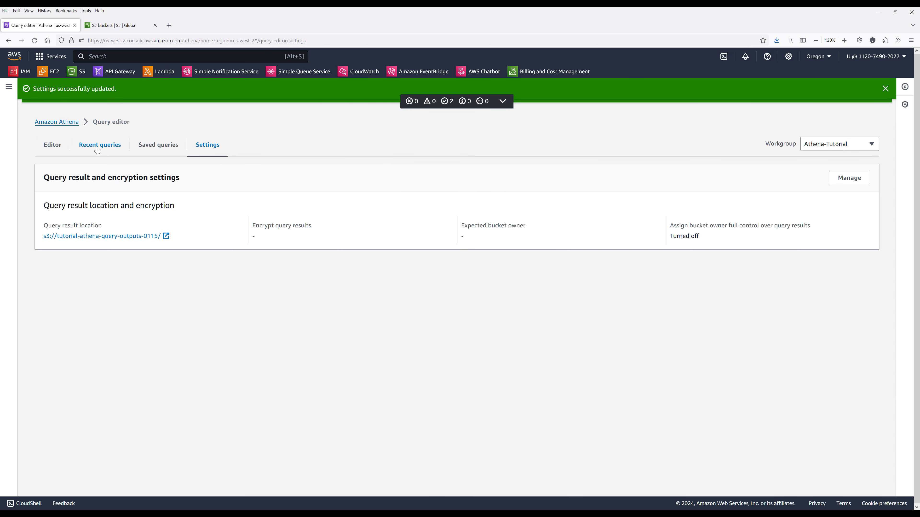
Step: Run CREATE DATABASE sales_database; in the query editor and select sales_database as the active database
click(57, 151)
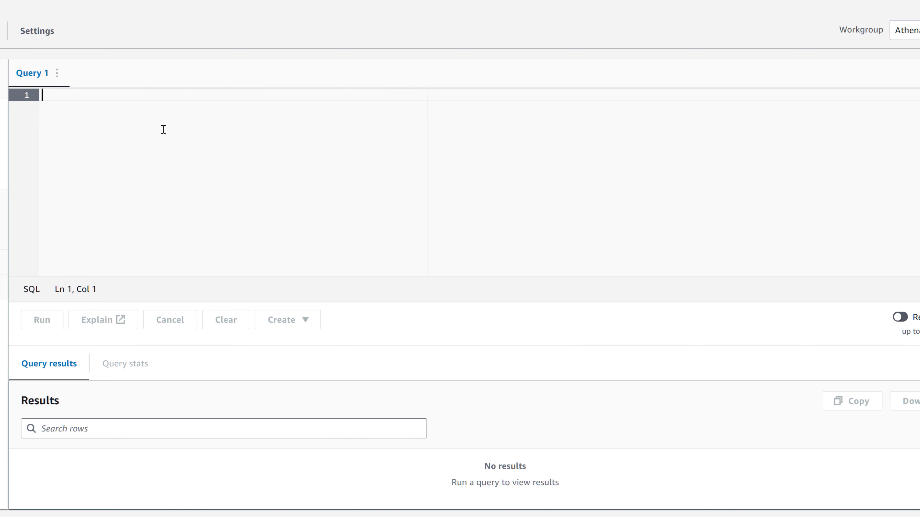
text(CREATE DATABASE sales_database;)
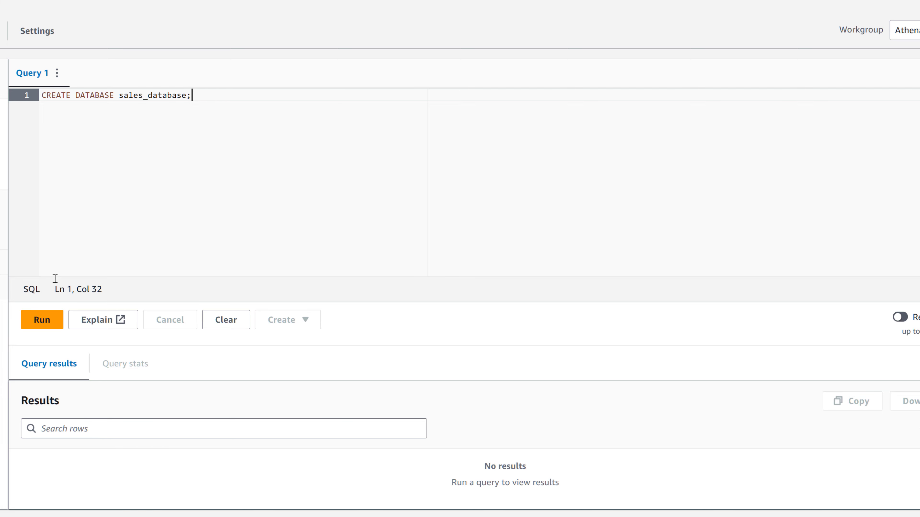
click(42, 319)
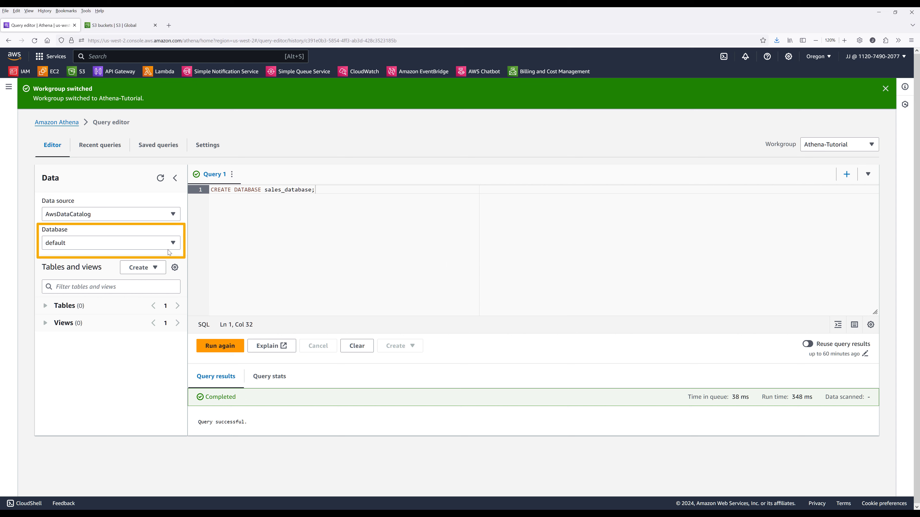
click(171, 242)
click(149, 286)
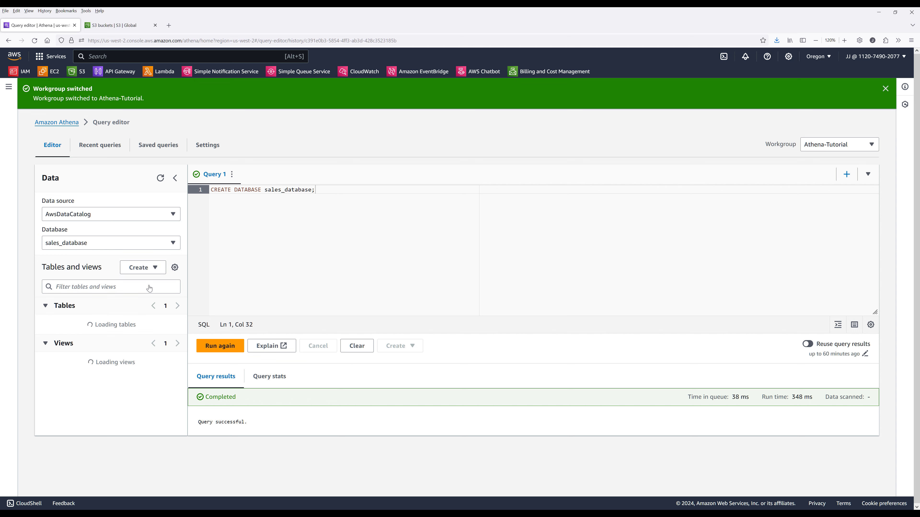
Step: Replace the query and create external table sales_data_table (order_number, quantity_ordered, price_each, order_line_number, sales) from s3://tutorial-athena-data-files-0115/ with OpenCSVSerde, skipping one header line
click(357, 347)
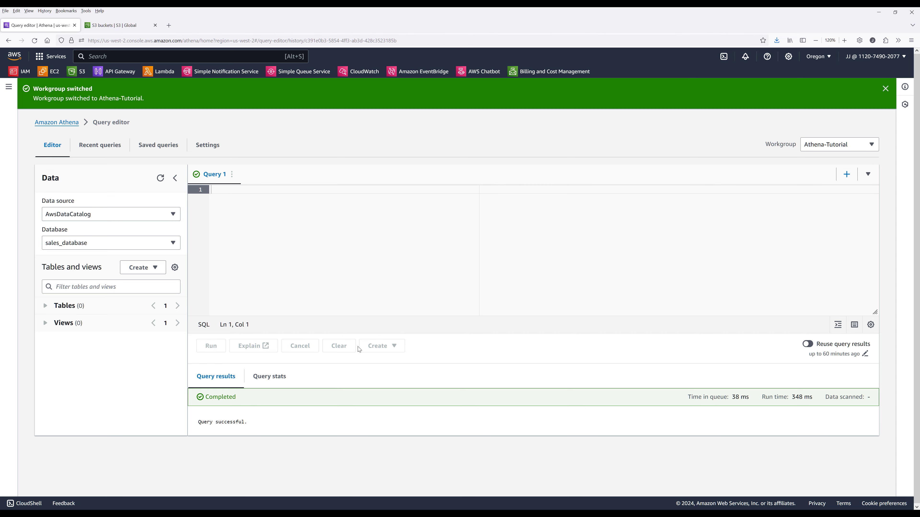
click(325, 154)
key(ctrl+v)
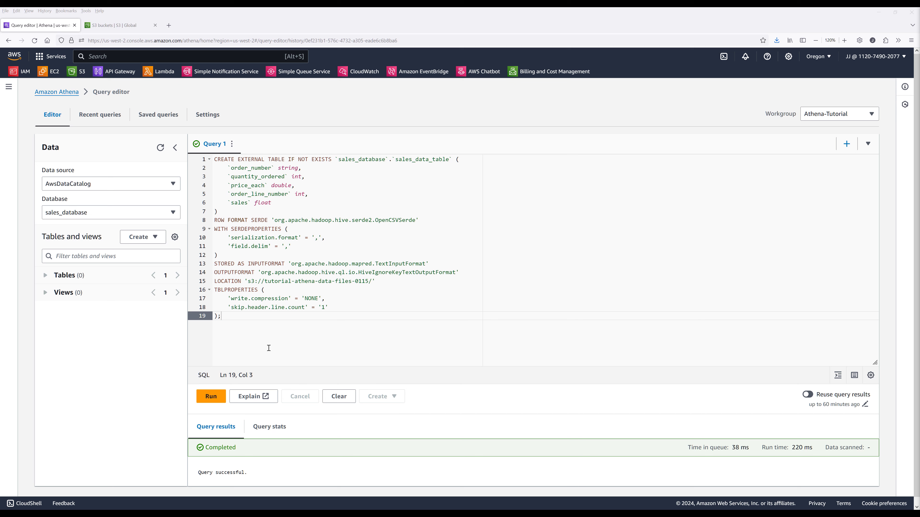
click(220, 397)
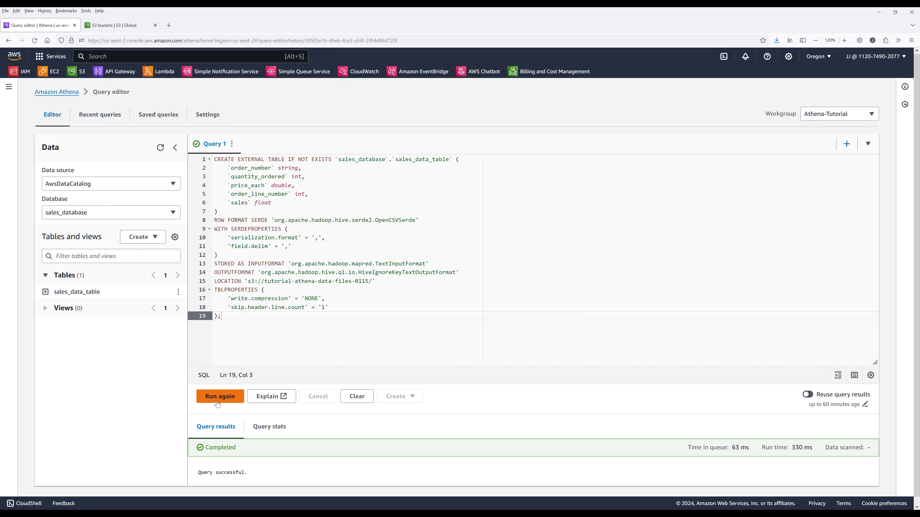
Step: Run SELECT * FROM sales_data_table; in a new query and view the returned rows
click(846, 144)
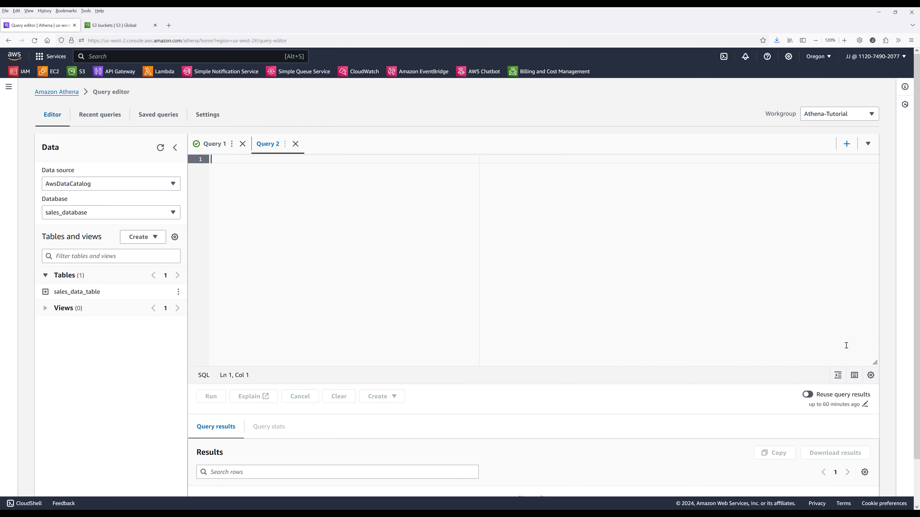
text(SELECT * FROM sales_data_table;)
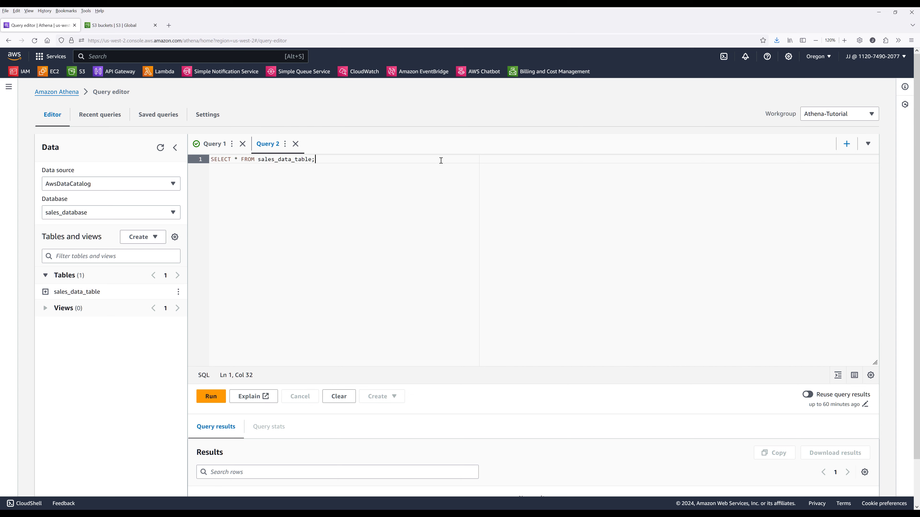
click(220, 398)
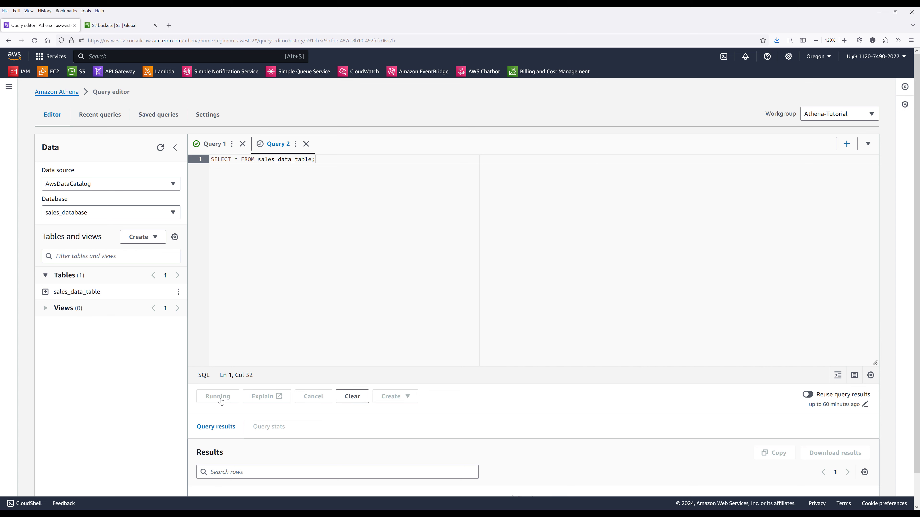
scroll(541, 434, down, 5)
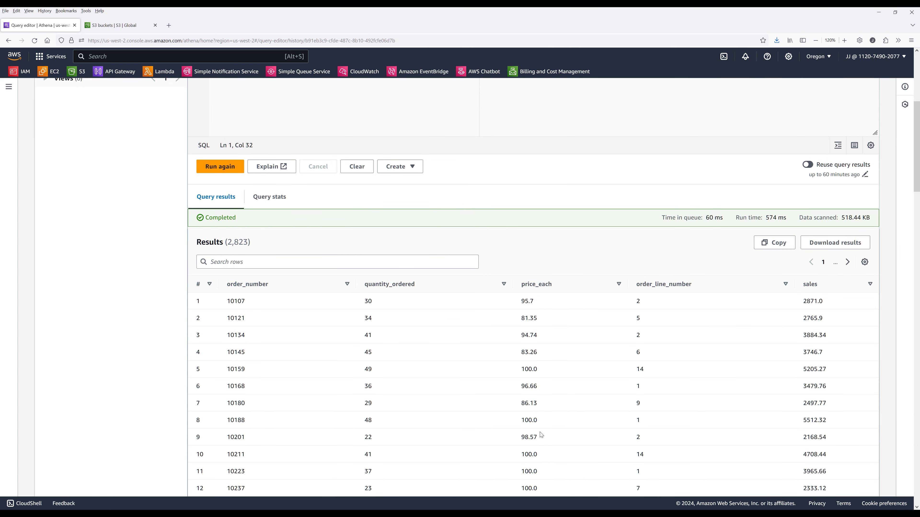
scroll(541, 435, down, 1)
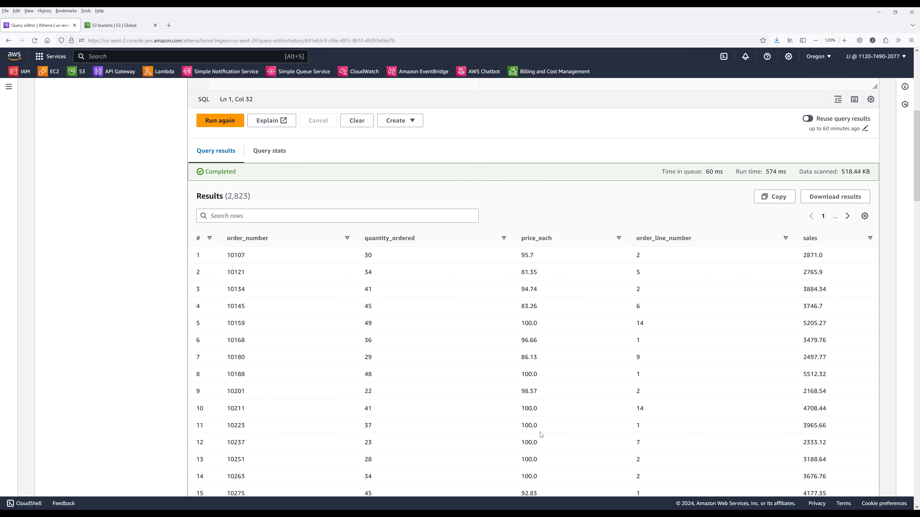